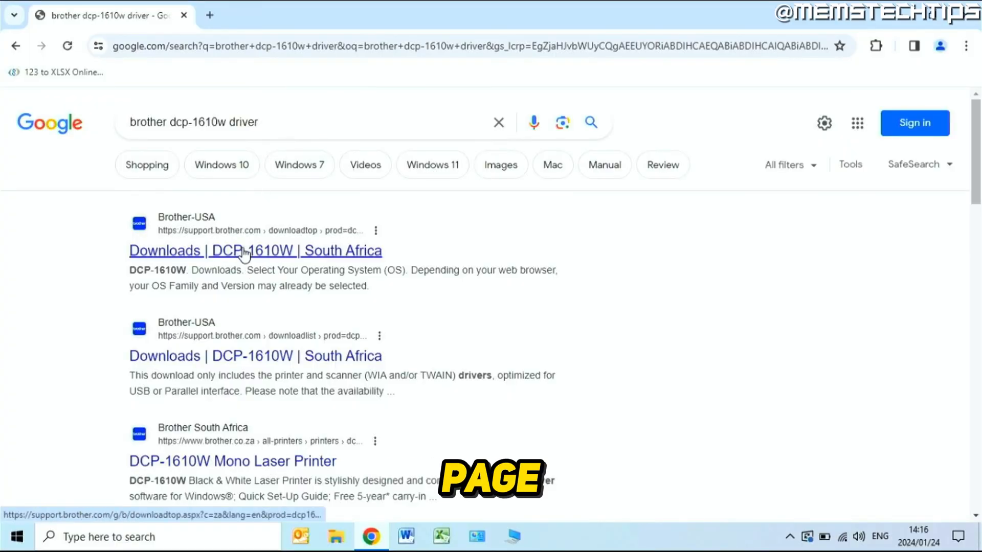
Open the Brother DCP-1610W downloads page from the search results and list the downloads for Windows 10 (64-bit).
{"action": "left_click", "coordinate": [316, 253]}
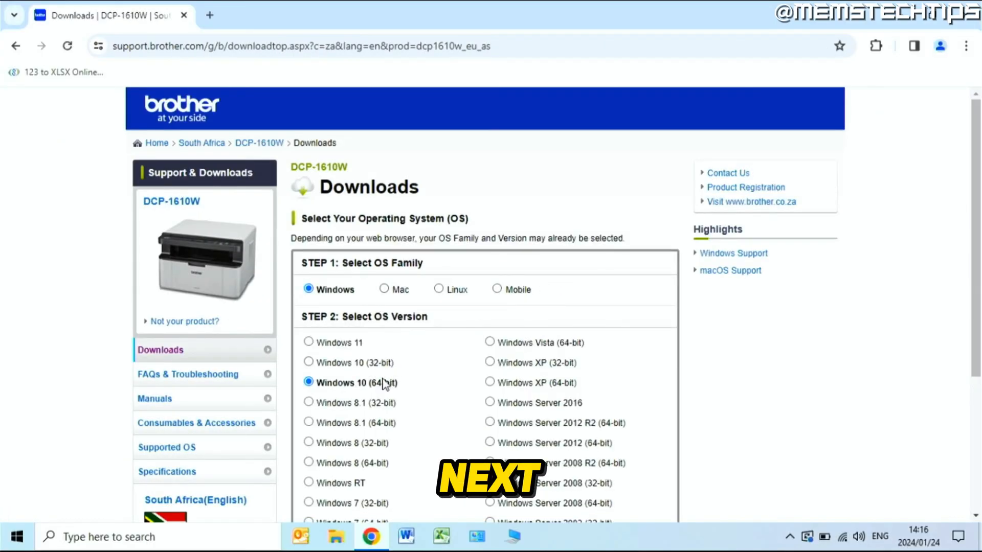
{"action": "scroll", "coordinate": [754, 347], "scroll_direction": "down", "scroll_amount": 3}
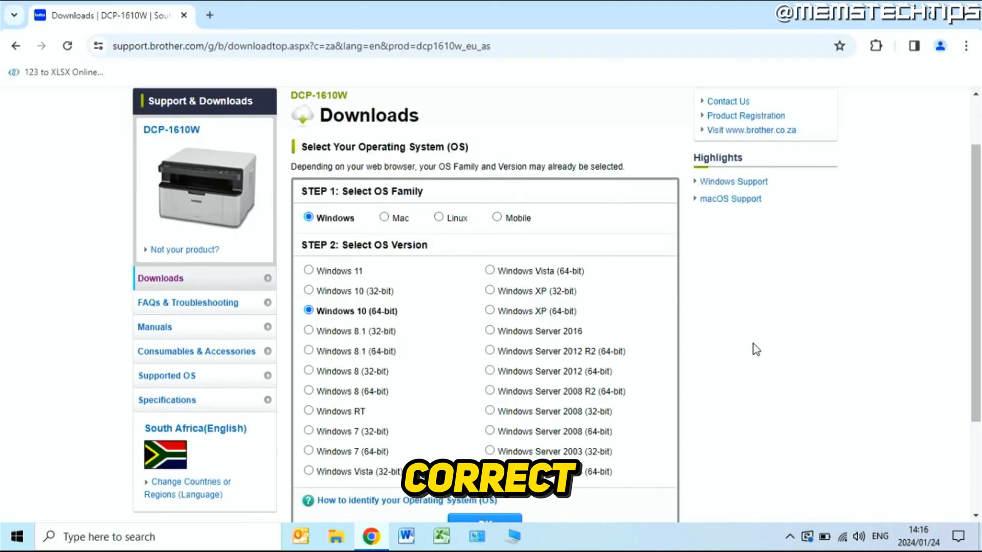
{"action": "scroll", "coordinate": [506, 373], "scroll_direction": "down", "scroll_amount": 2}
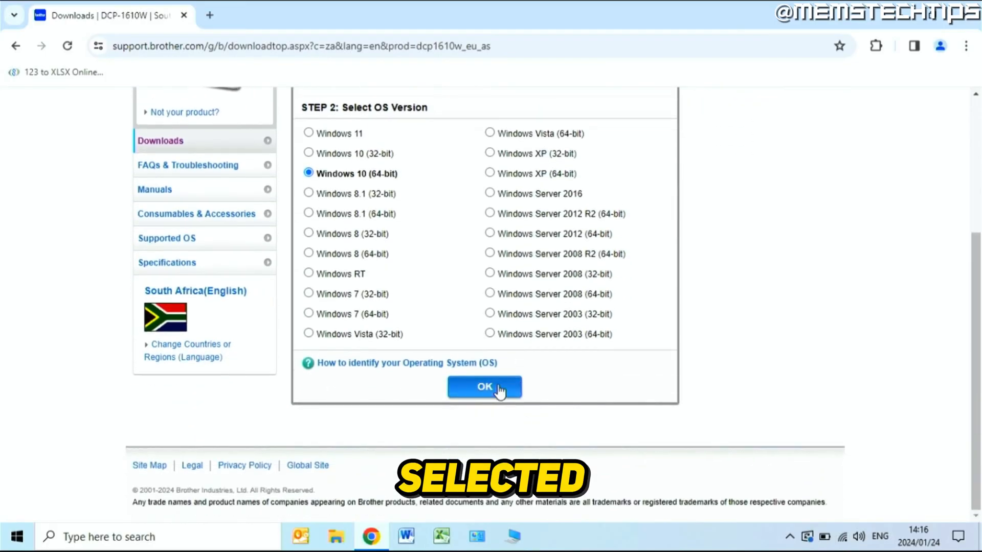
{"action": "left_click", "coordinate": [500, 392]}
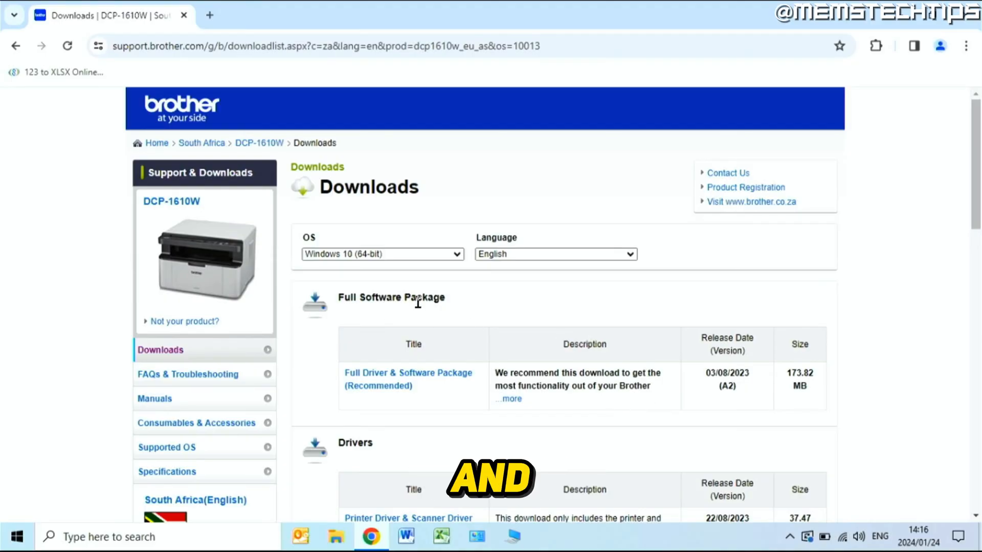
Download the Full Driver & Software Package (Recommended), agreeing to its EULA.
{"action": "scroll", "coordinate": [980, 251], "scroll_direction": "down", "scroll_amount": 3}
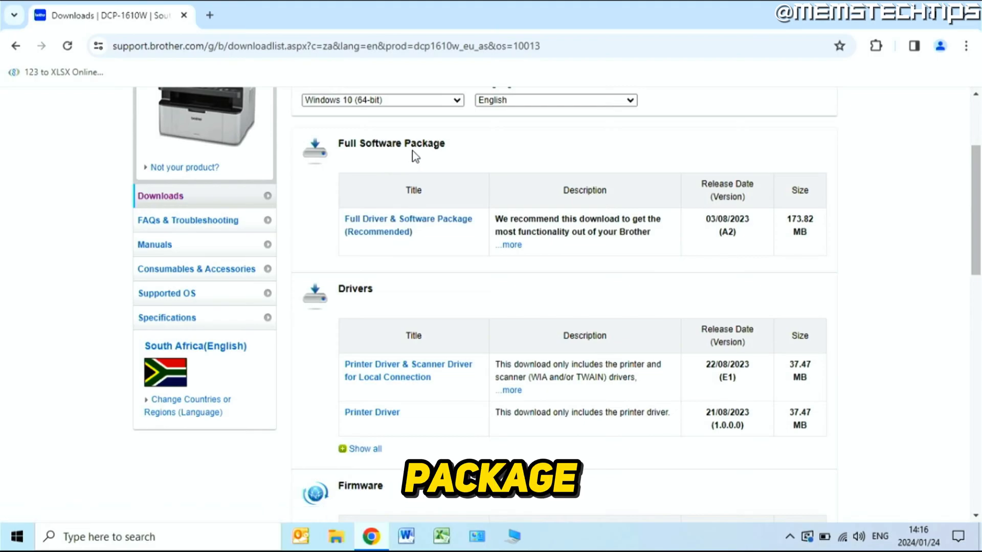
{"action": "left_click", "coordinate": [383, 228]}
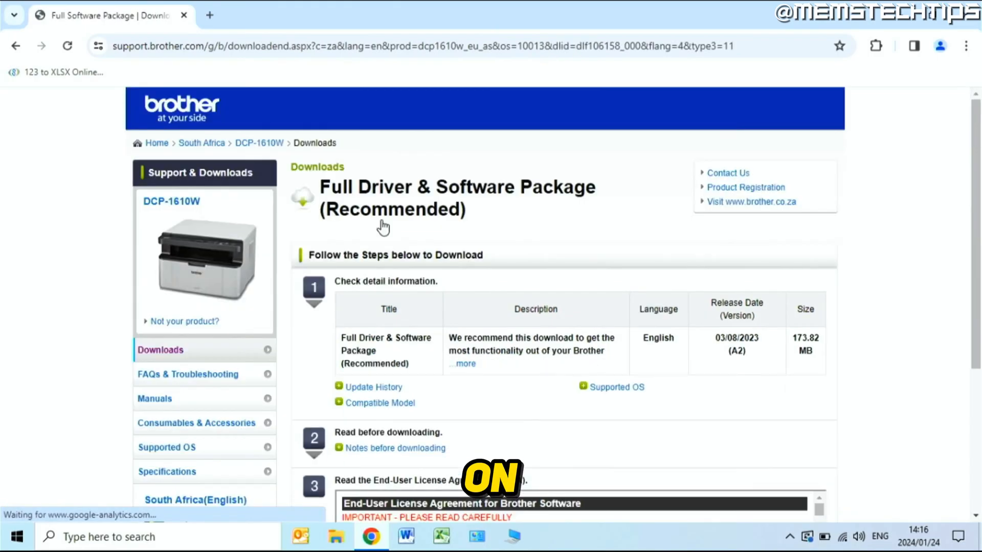
{"action": "left_click_drag", "start_coordinate": [978, 158], "coordinate": [979, 273]}
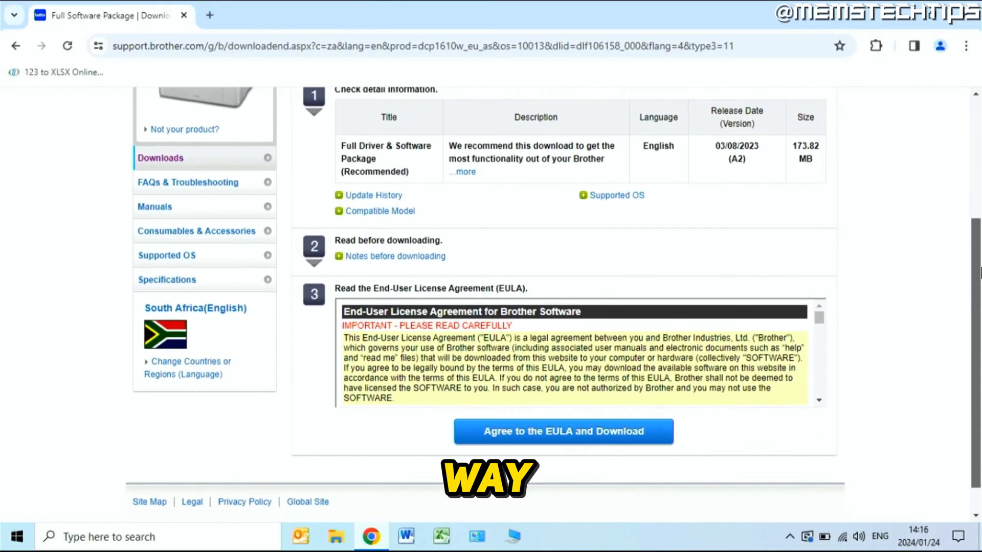
{"action": "left_click", "coordinate": [643, 433]}
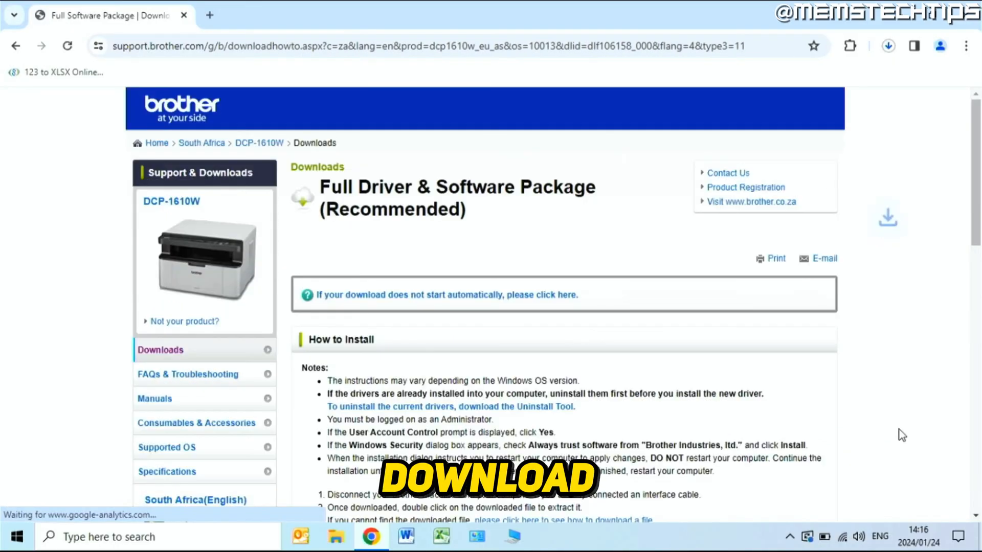
Run the downloaded installer in English (United Kingdom), accept the license agreement and install with Local Connection (USB).
{"action": "left_click", "coordinate": [889, 46]}
{"action": "left_click", "coordinate": [732, 108]}
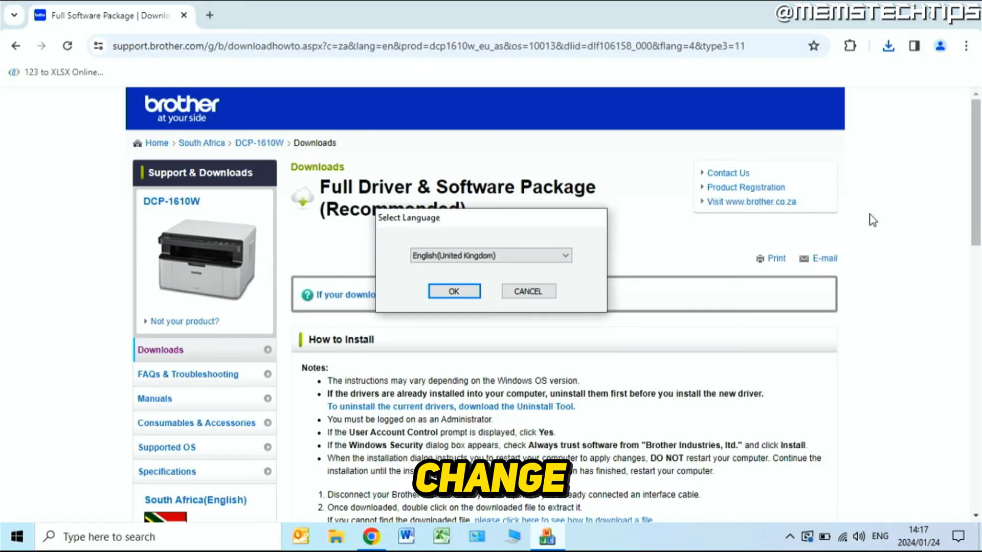
{"action": "left_click", "coordinate": [461, 290]}
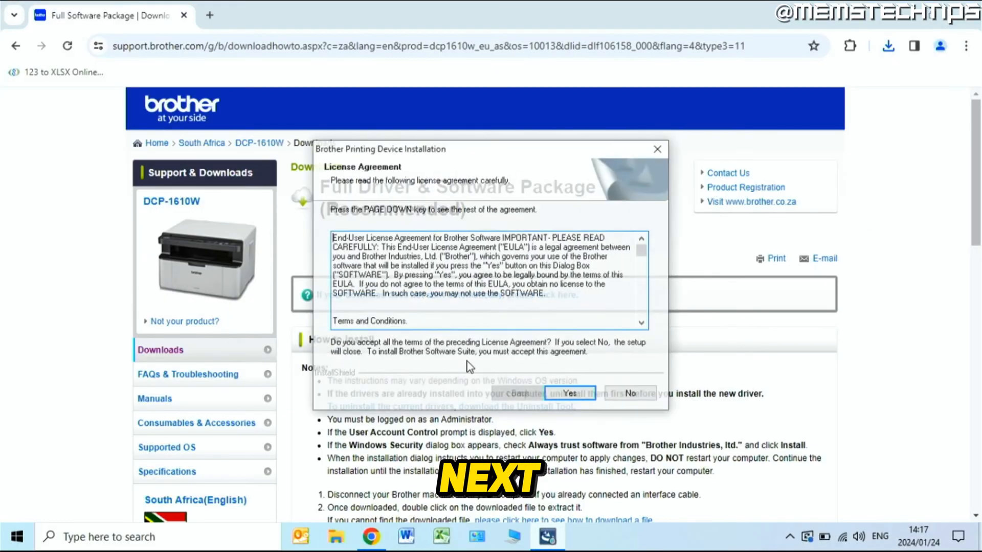
{"action": "left_click", "coordinate": [571, 395]}
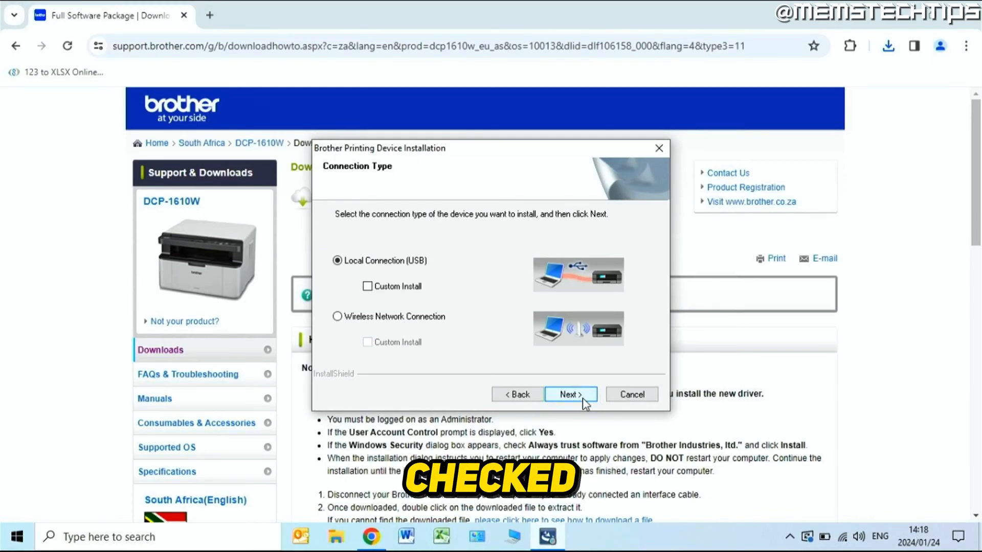
{"action": "left_click", "coordinate": [586, 399]}
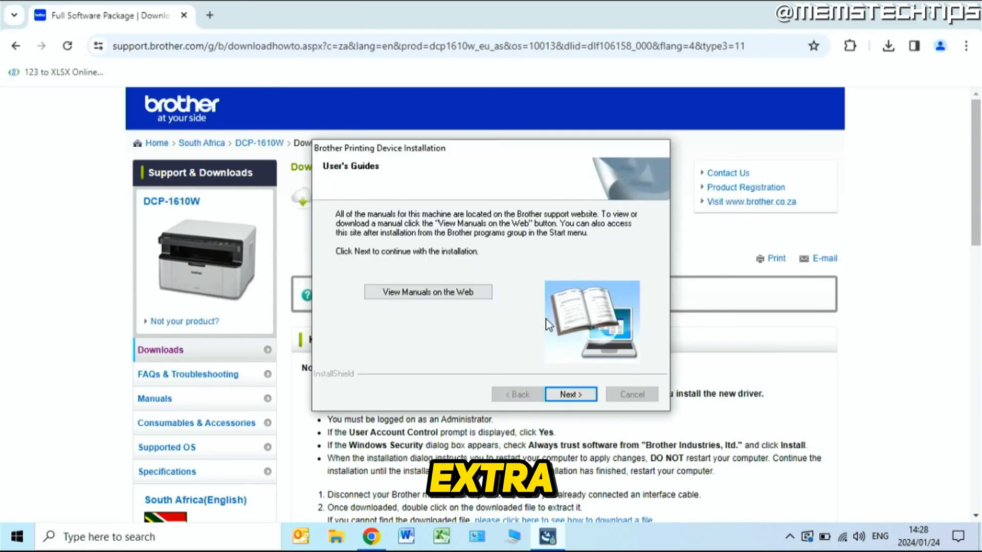
Complete the Brother setup with Set as Default Printer and the research and support program enabled, and restart the computer now.
{"action": "left_click", "coordinate": [569, 395]}
{"action": "left_click", "coordinate": [570, 394]}
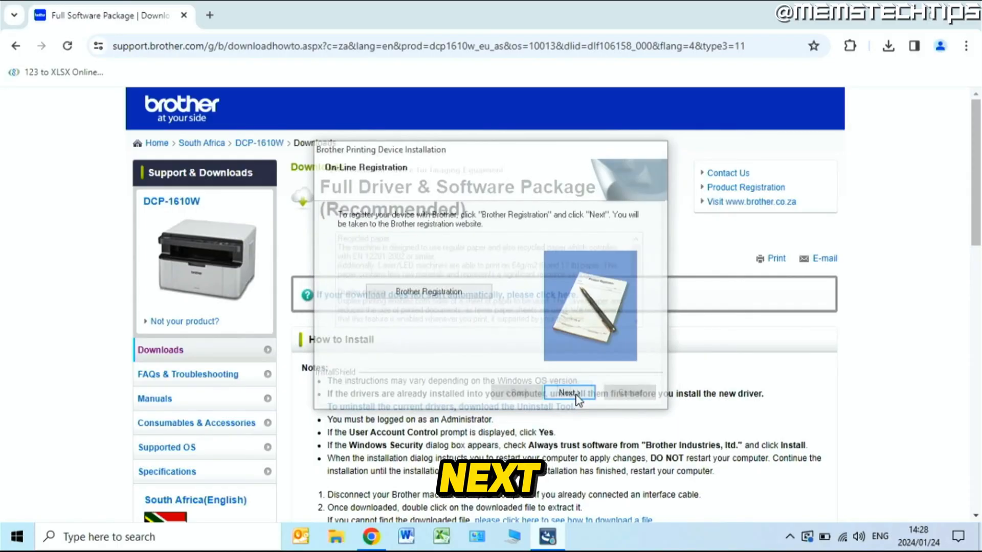
{"action": "left_click", "coordinate": [570, 394]}
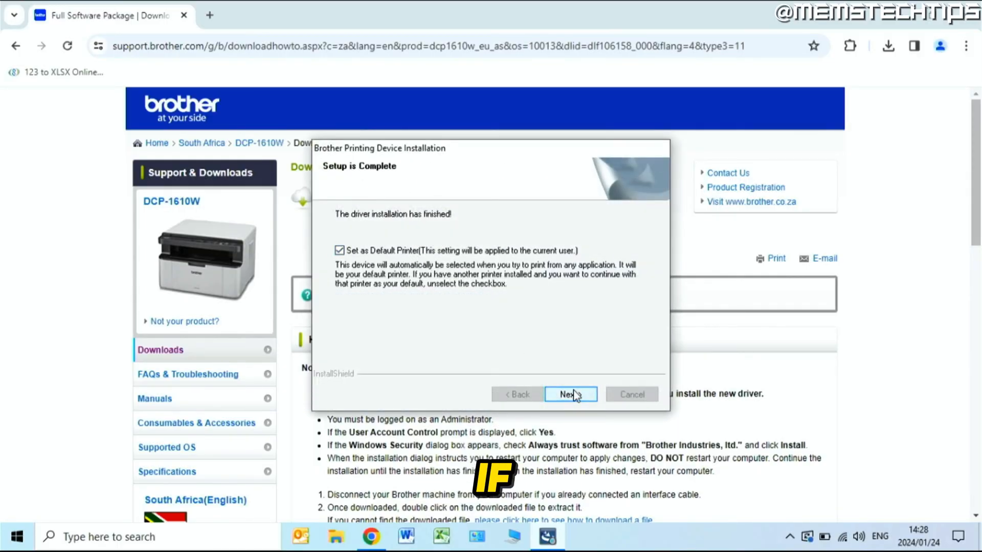
{"action": "left_click", "coordinate": [575, 396]}
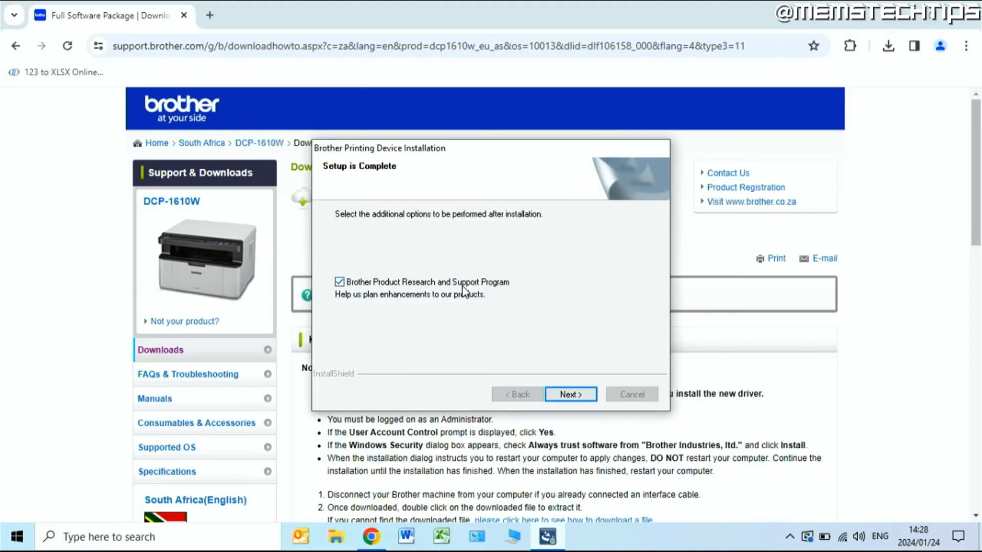
{"action": "left_click", "coordinate": [571, 395]}
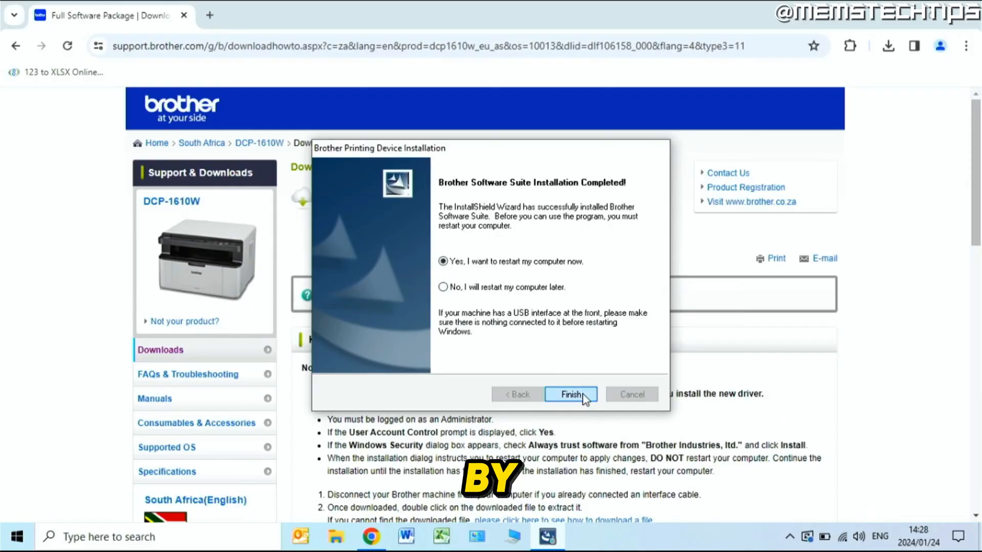
{"action": "left_click", "coordinate": [570, 395]}
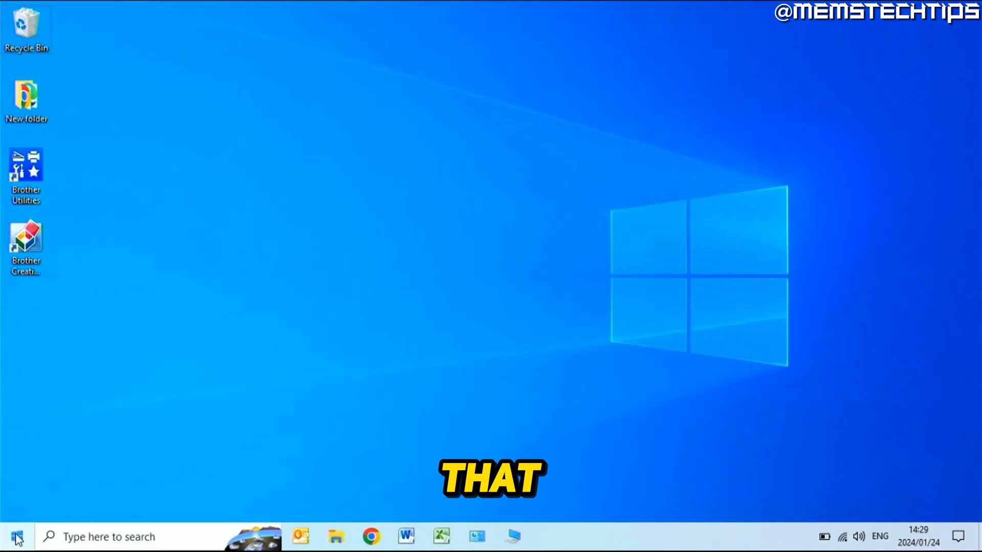
Open Devices and Printers in Control Panel.
{"action": "left_click", "coordinate": [17, 538]}
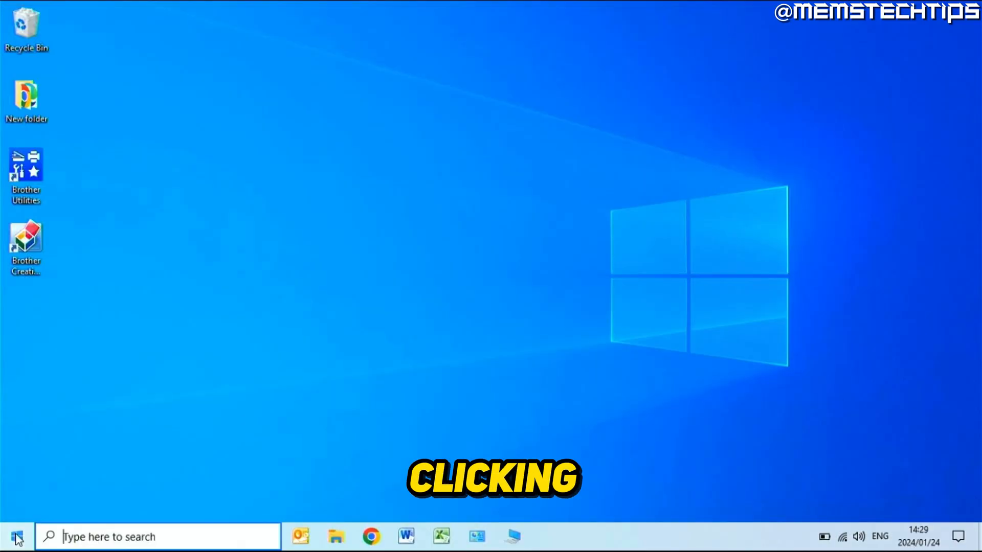
{"action": "type", "text": "control panel"}
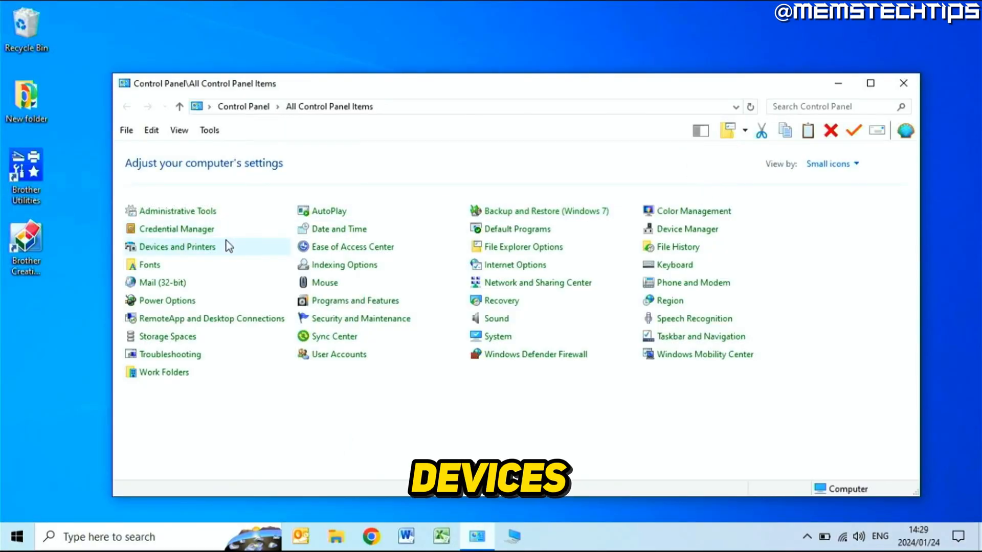
{"action": "left_click", "coordinate": [211, 251]}
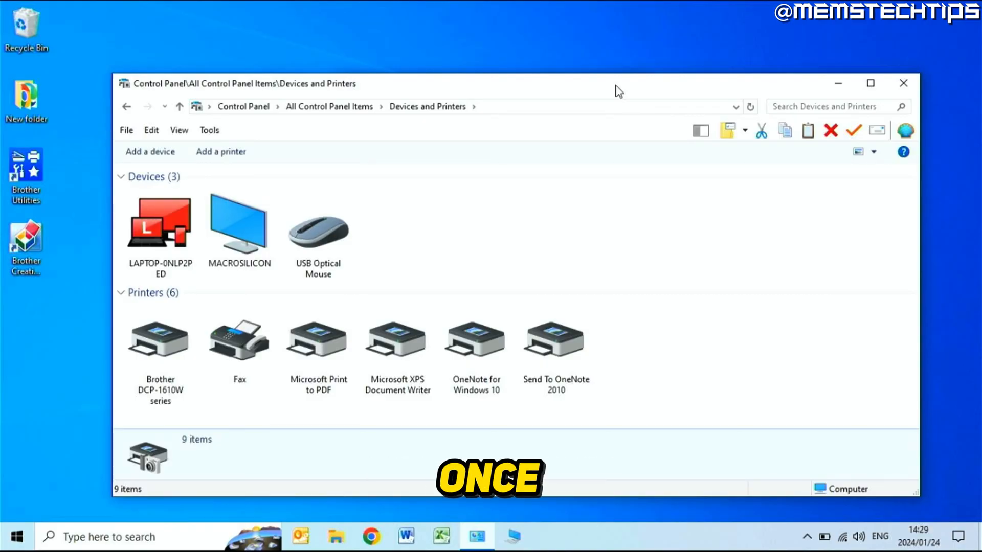
{"action": "left_click_drag", "start_coordinate": [619, 91], "coordinate": [582, 64]}
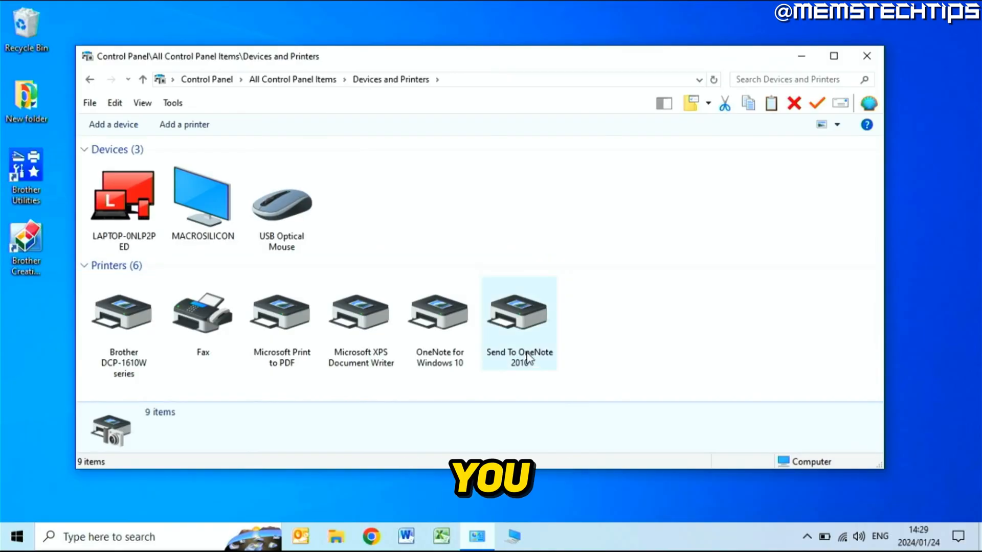
Set the Brother DCP-1610W series as the default printer and accept that Windows stops managing the default.
{"action": "left_click", "coordinate": [134, 309]}
{"action": "right_click", "coordinate": [134, 309]}
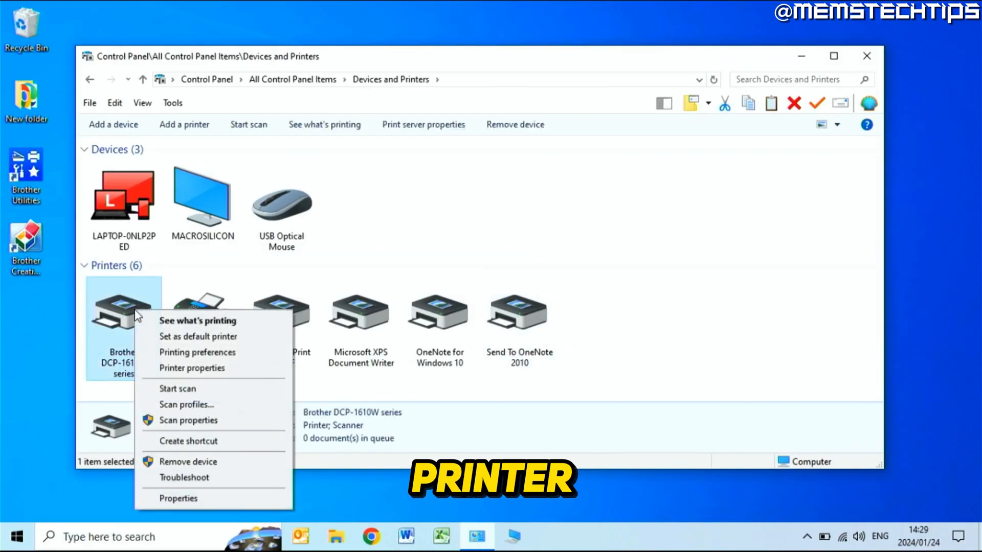
{"action": "left_click", "coordinate": [174, 336]}
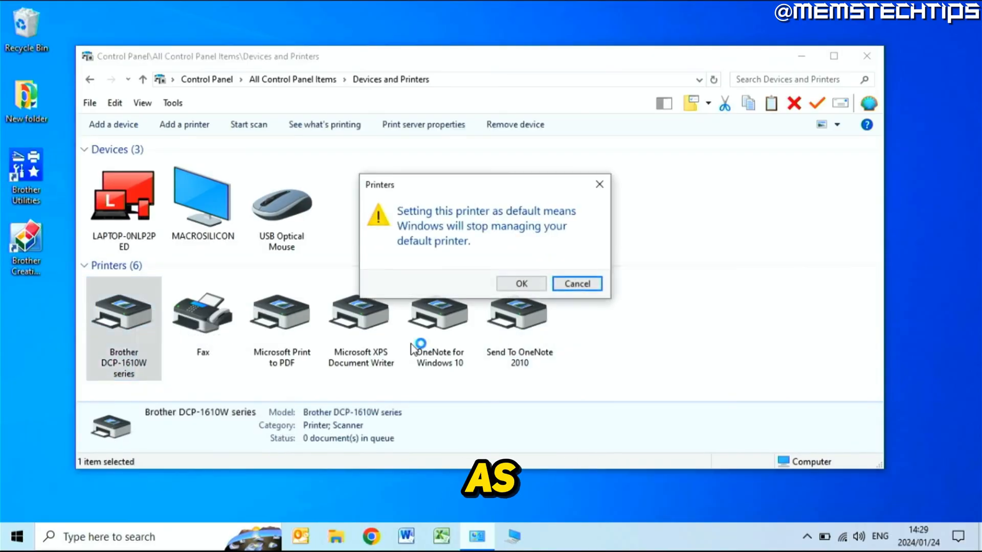
{"action": "left_click", "coordinate": [522, 284]}
Print a test page from the Brother DCP-1610W series printer properties and close the properties.
{"action": "right_click", "coordinate": [127, 311]}
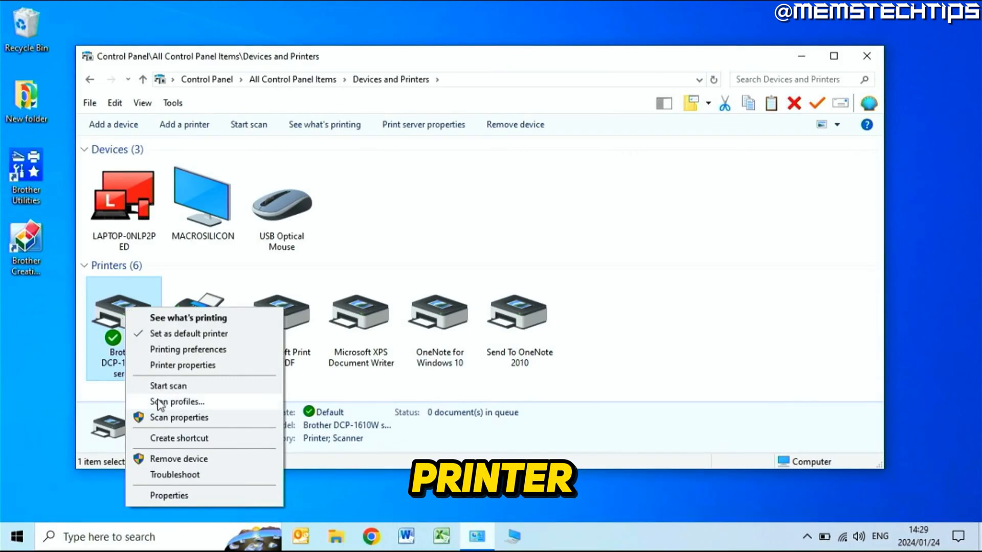
{"action": "left_click", "coordinate": [190, 365]}
{"action": "left_click_drag", "start_coordinate": [465, 153], "coordinate": [473, 80]}
{"action": "left_click", "coordinate": [452, 383]}
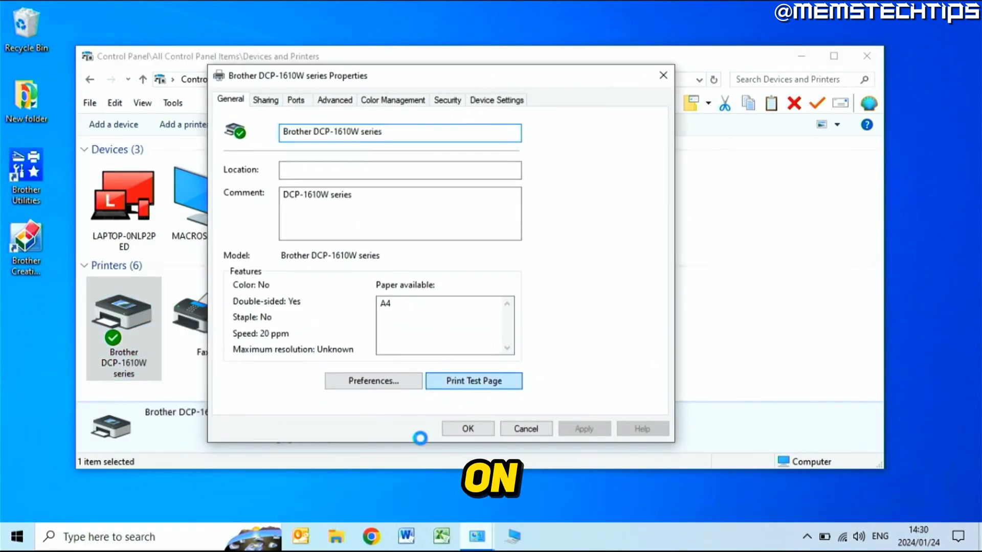
{"action": "left_click", "coordinate": [583, 303]}
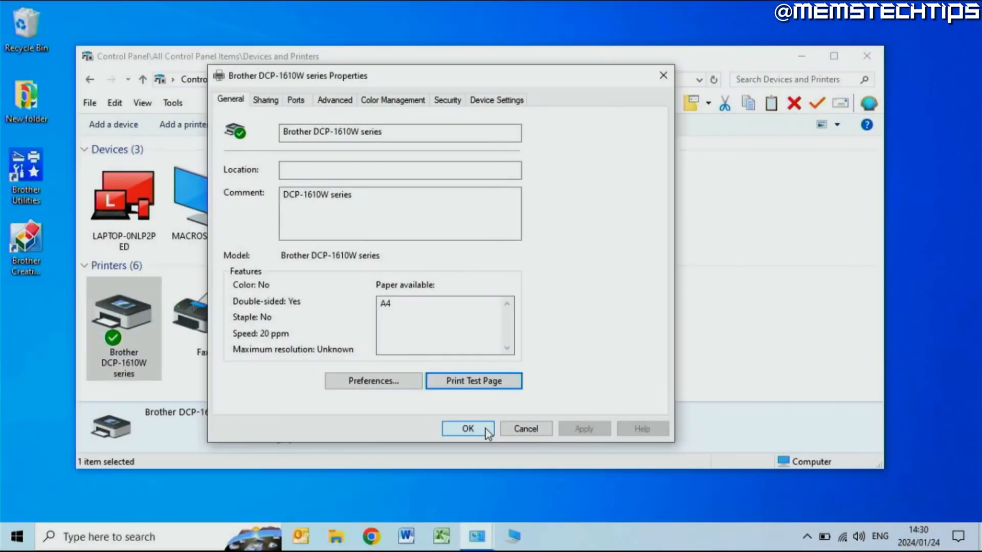
{"action": "left_click", "coordinate": [484, 428]}
{"action": "left_click", "coordinate": [597, 372]}
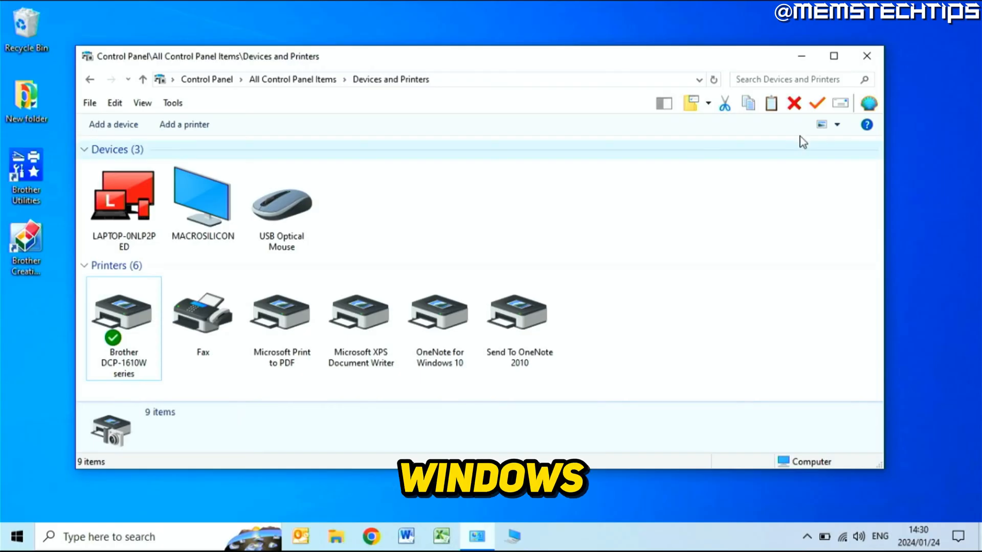
Close Devices and Printers and accept receiving information for all Brother software updates.
{"action": "left_click", "coordinate": [867, 55]}
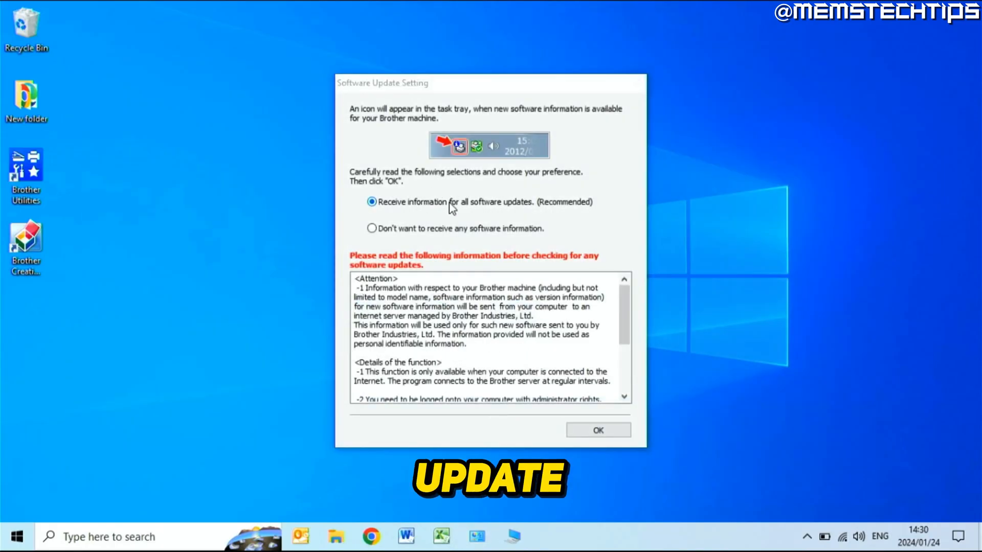
{"action": "left_click", "coordinate": [599, 431]}
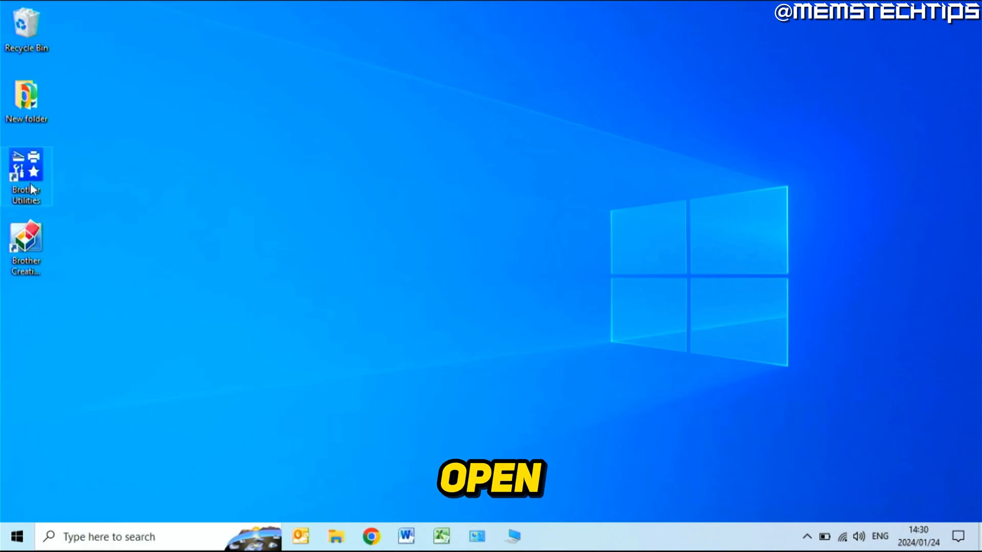
Launch ControlCenter4 in Home Mode from Brother Utilities for the DCP-1610W series.
{"action": "double_click", "coordinate": [43, 191]}
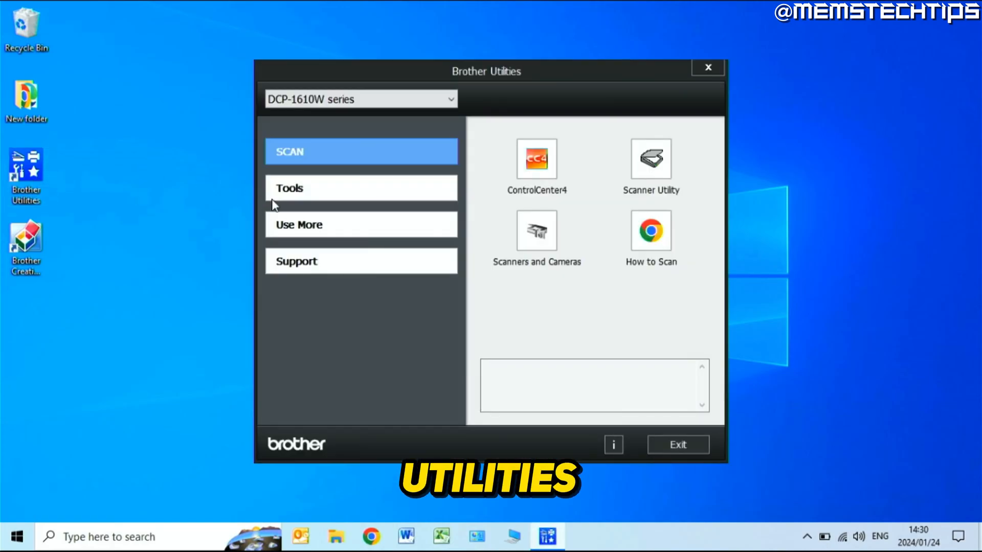
{"action": "left_click", "coordinate": [414, 98]}
{"action": "left_click", "coordinate": [425, 115]}
{"action": "left_click", "coordinate": [538, 161]}
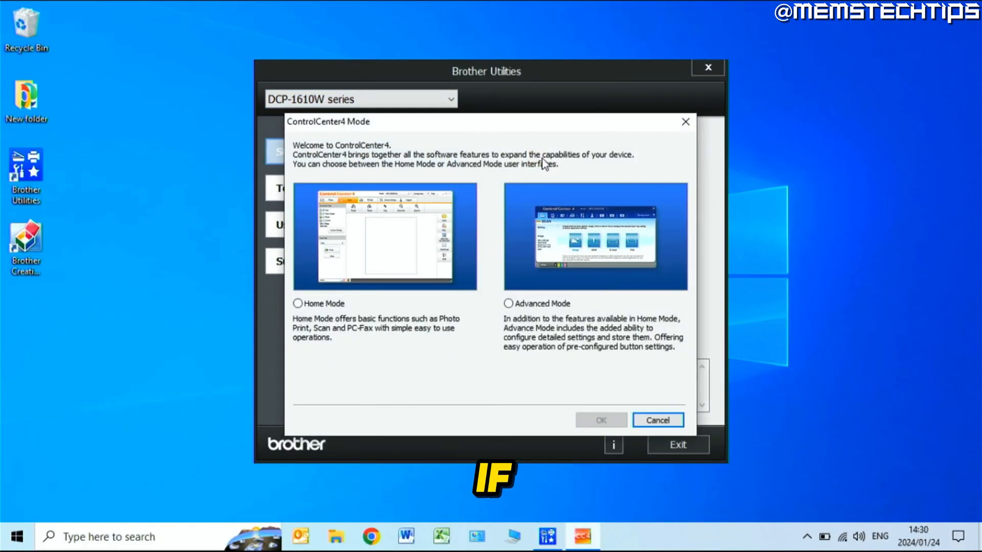
{"action": "left_click", "coordinate": [306, 305]}
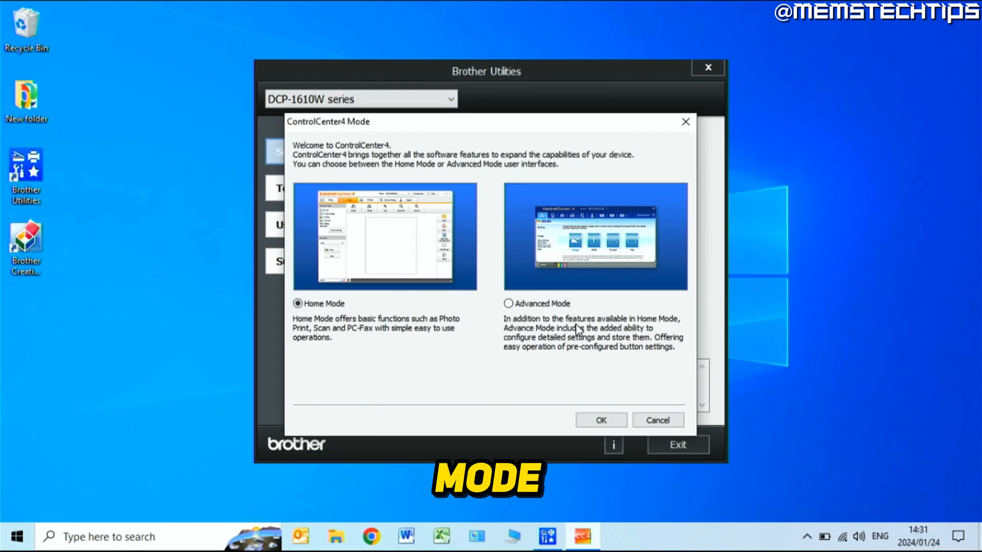
{"action": "left_click", "coordinate": [604, 419]}
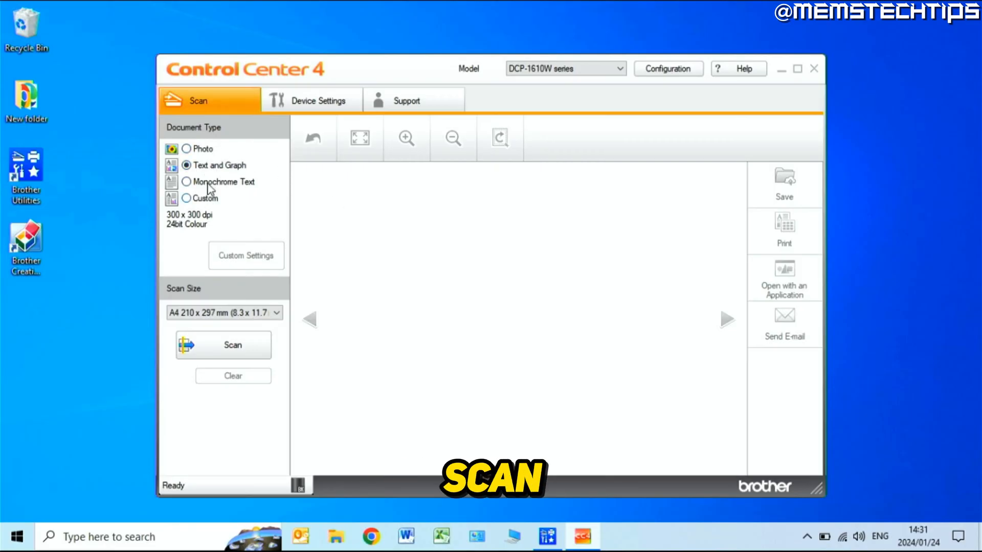
Scan the A4 page as Text and Graph and set it up for saving as a PDF named Test Scan.
{"action": "left_click", "coordinate": [225, 352]}
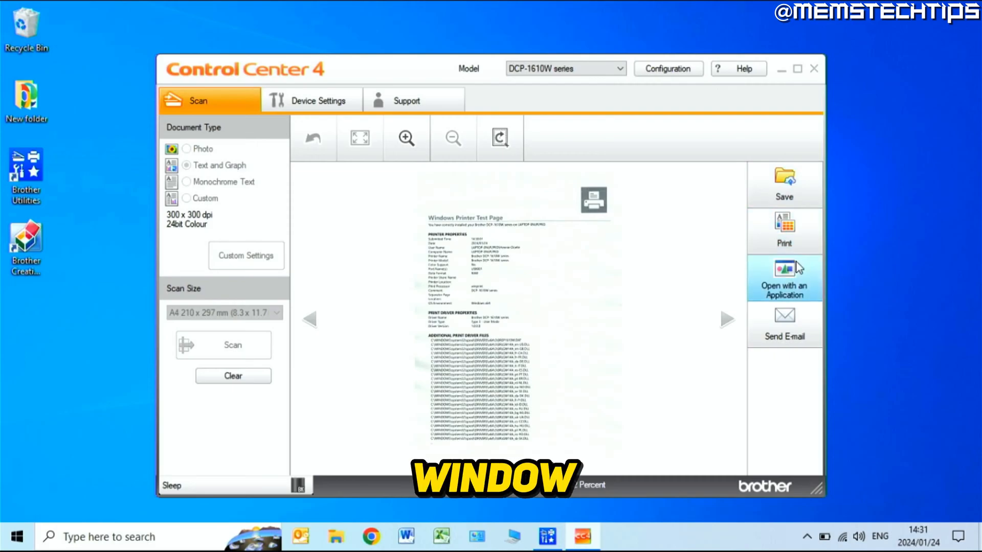
{"action": "left_click", "coordinate": [798, 192]}
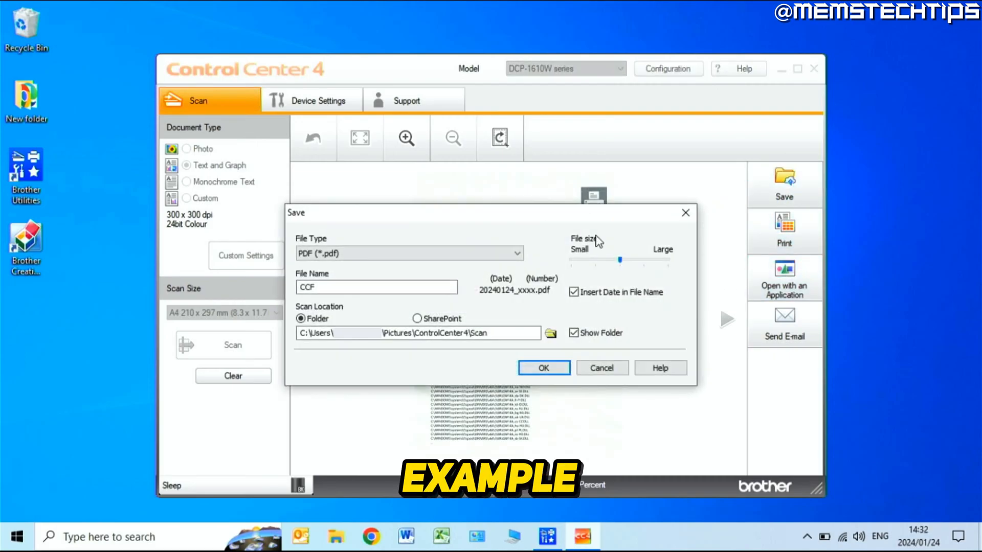
{"action": "left_click", "coordinate": [388, 256]}
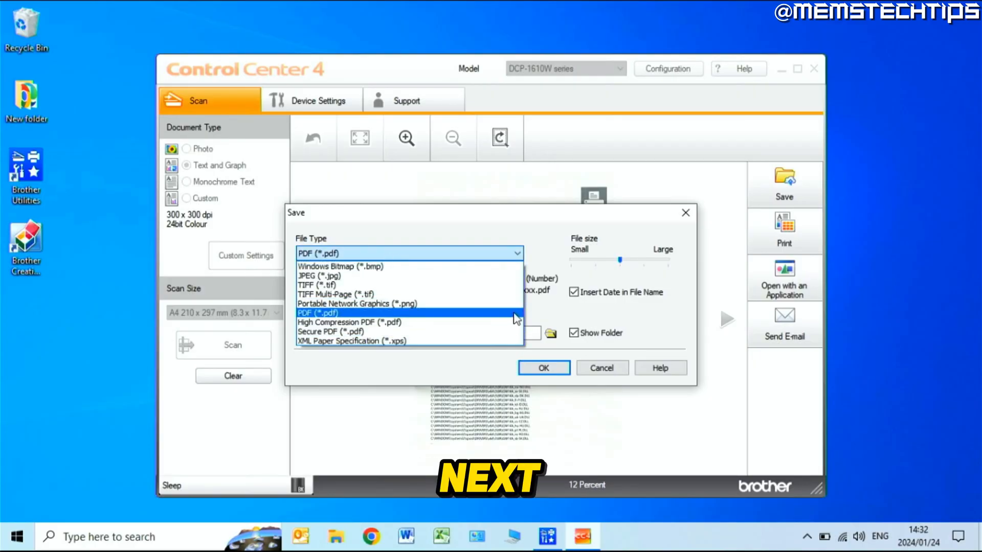
{"action": "left_click", "coordinate": [517, 314]}
{"action": "double_click", "coordinate": [332, 283]}
{"action": "type", "text": "Test Scan"}
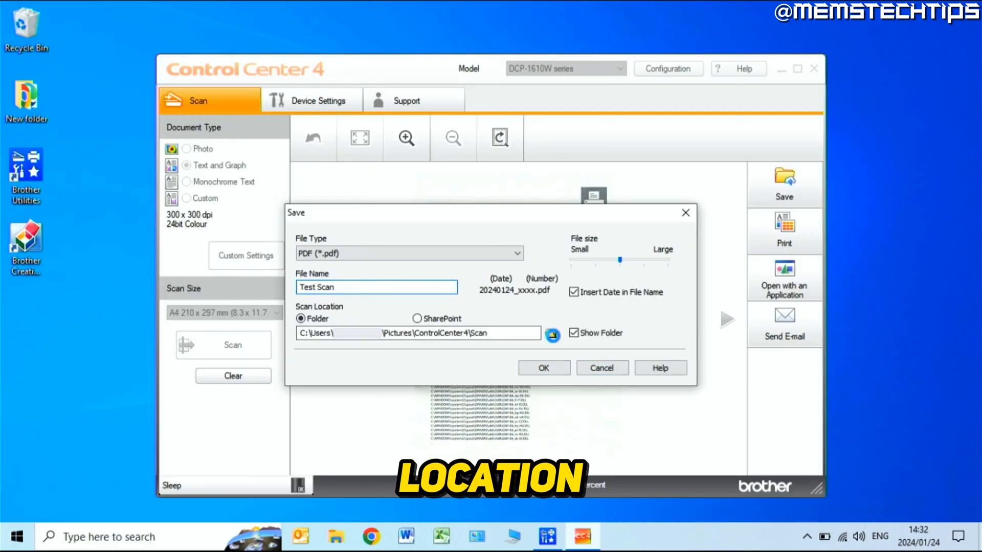
Set the scan location to the Desktop folder and save the scanned page there.
{"action": "left_click", "coordinate": [551, 334]}
{"action": "left_click_drag", "start_coordinate": [585, 297], "coordinate": [587, 214]}
{"action": "left_click", "coordinate": [524, 364]}
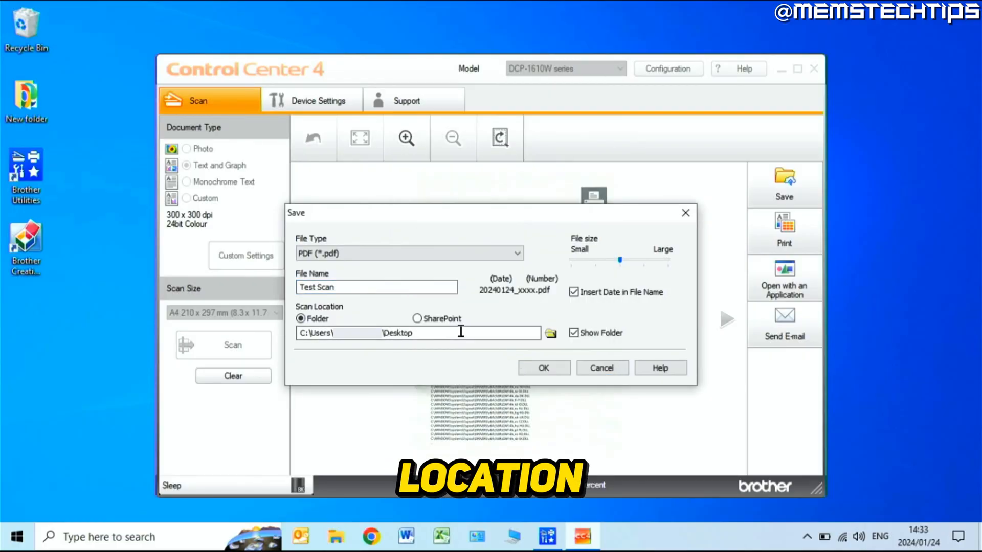
{"action": "left_click", "coordinate": [561, 371]}
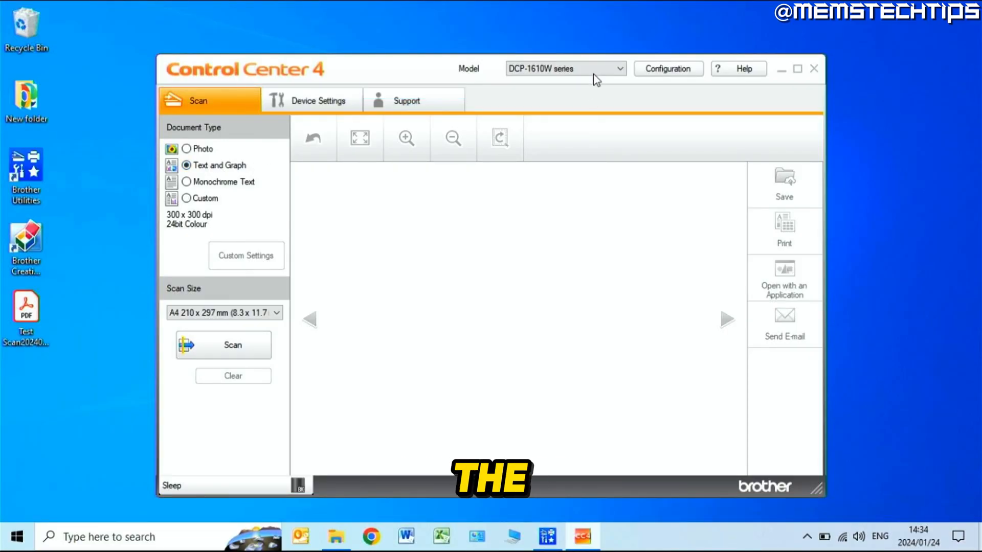
Switch ControlCenter4 from Home Mode to Advanced Mode.
{"action": "left_click", "coordinate": [678, 72]}
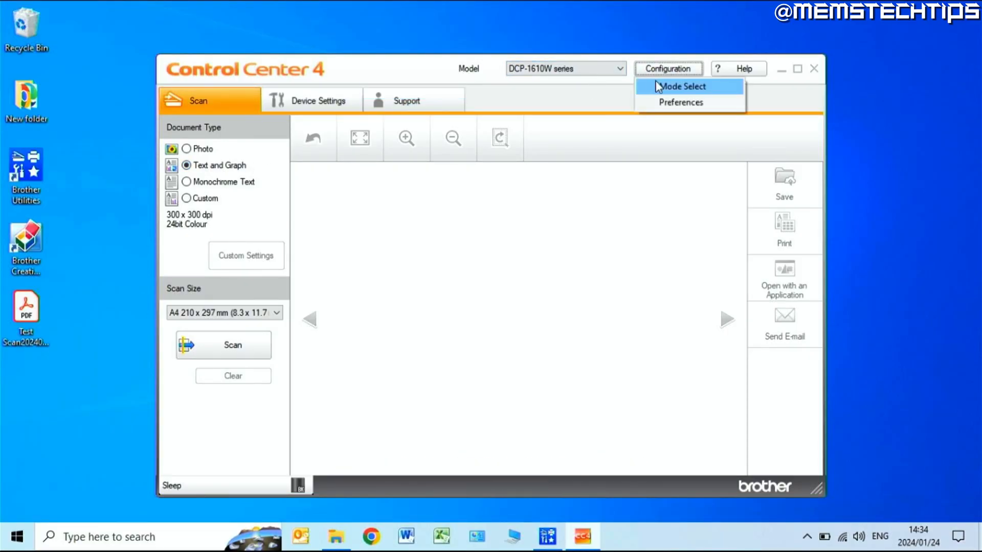
{"action": "left_click", "coordinate": [670, 86]}
{"action": "left_click", "coordinate": [516, 283]}
{"action": "left_click", "coordinate": [597, 398]}
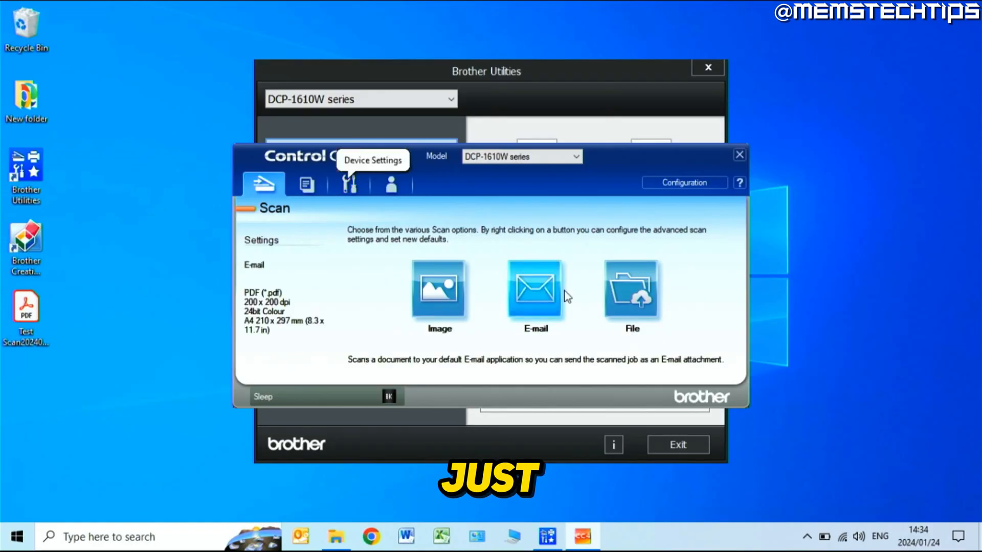
Scan to a PDF file with Continuous Scanning enabled, continue with a second page and finish the scan.
{"action": "left_click", "coordinate": [631, 304]}
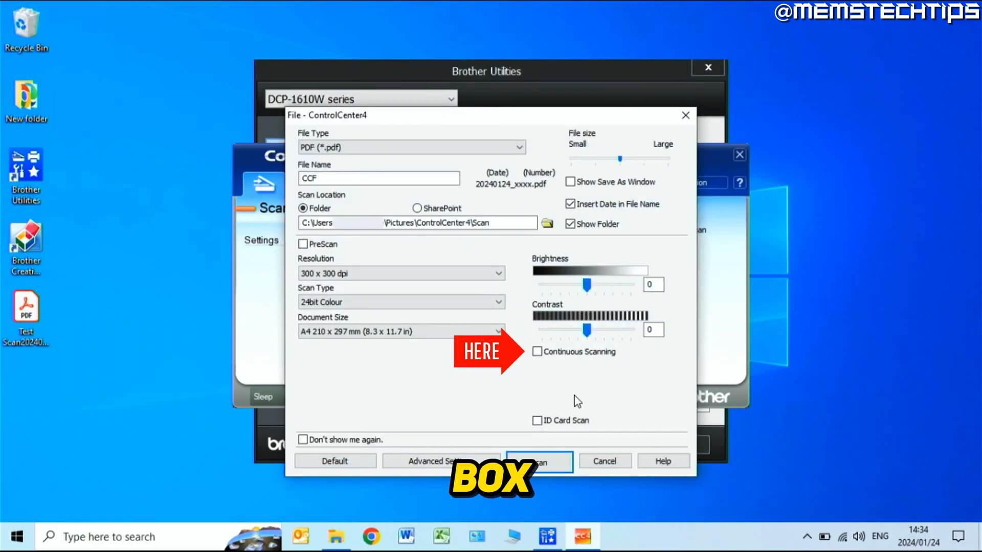
{"action": "left_click", "coordinate": [537, 352]}
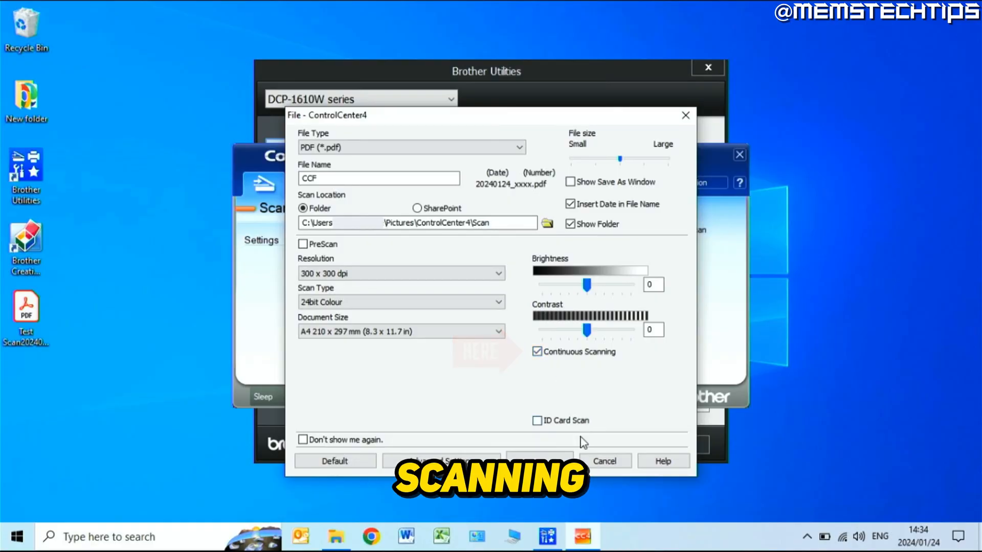
{"action": "left_click", "coordinate": [543, 461]}
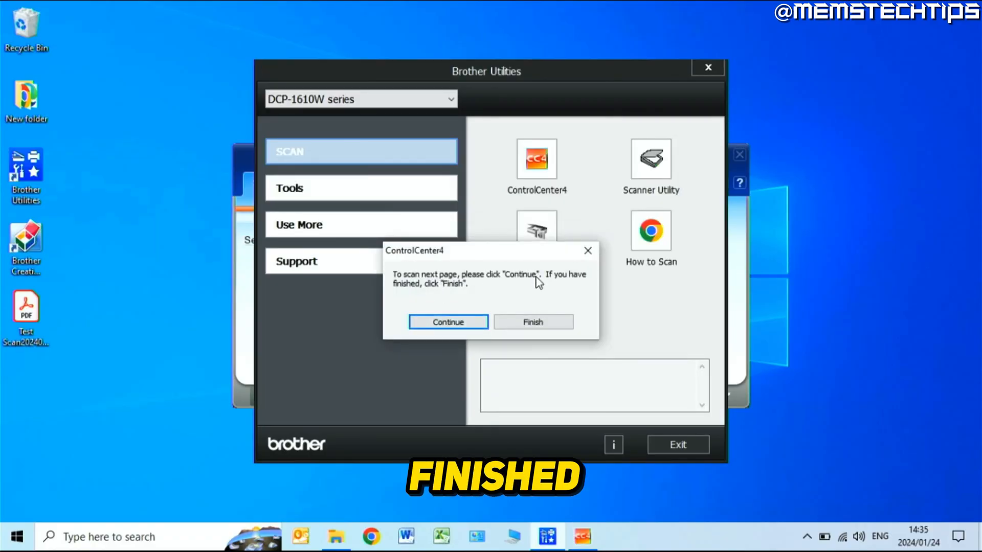
{"action": "left_click", "coordinate": [478, 324]}
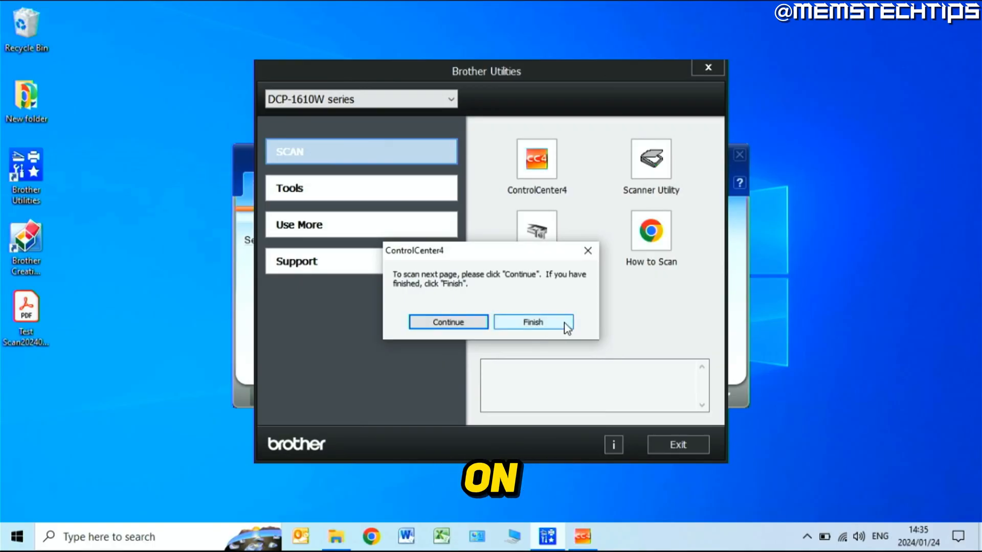
{"action": "left_click", "coordinate": [533, 322]}
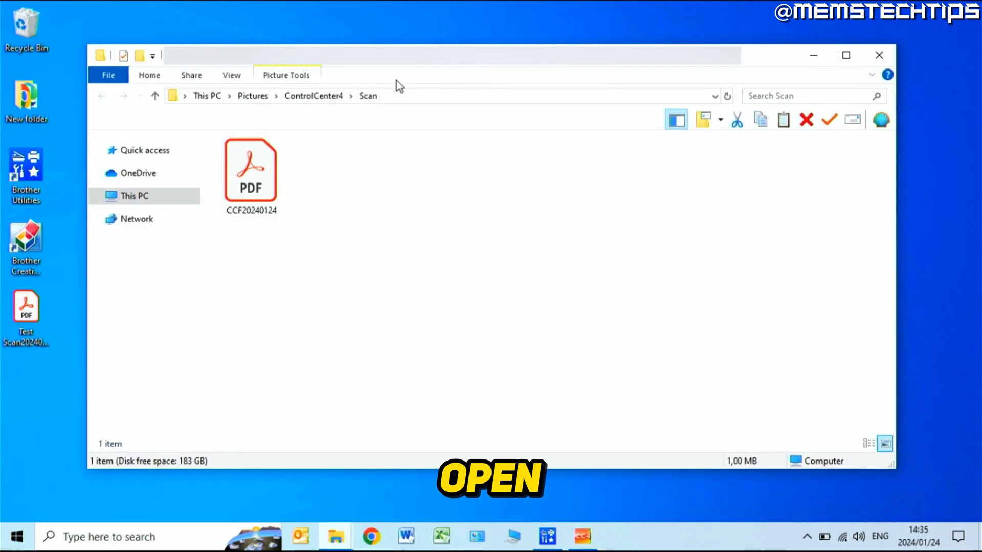
Open the scanned PDF CCF20240124, look through both of its pages and close it.
{"action": "double_click", "coordinate": [251, 172]}
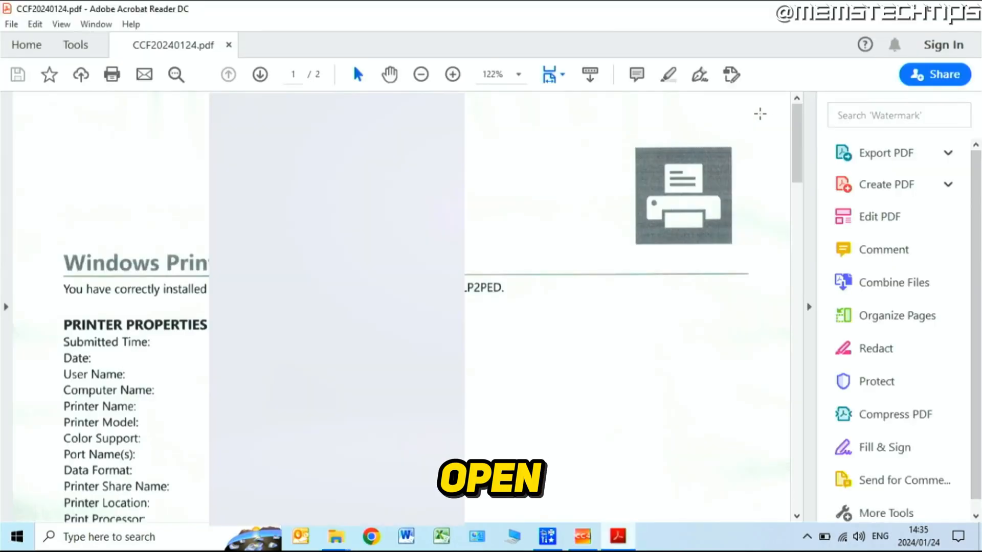
{"action": "left_click_drag", "start_coordinate": [804, 134], "coordinate": [791, 377]}
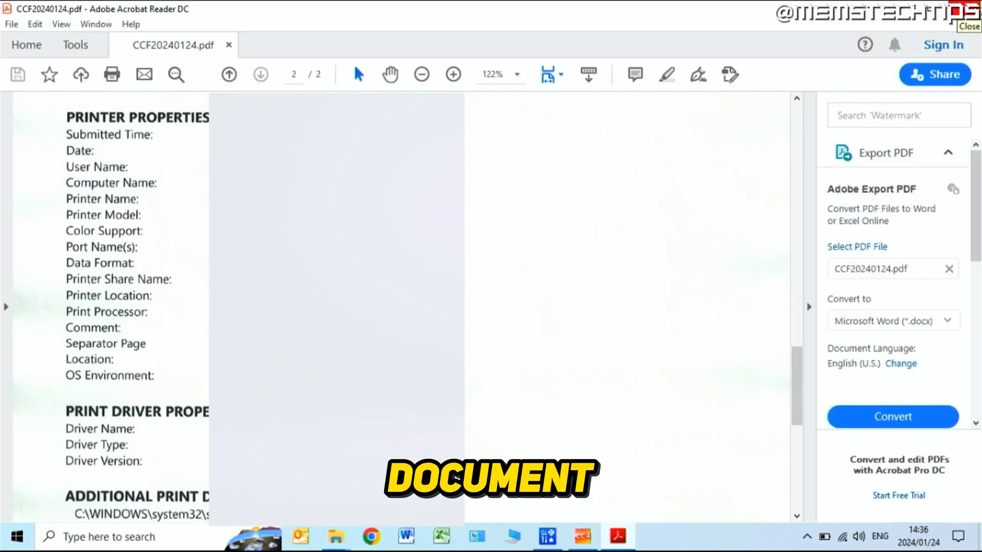
{"action": "left_click", "coordinate": [968, 10]}
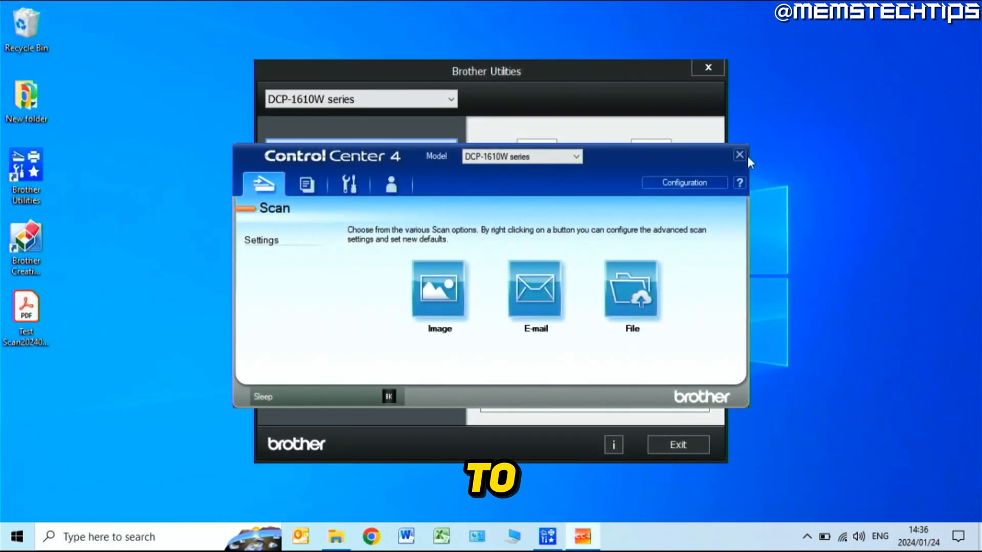
Close ControlCenter4 and Brother Utilities.
{"action": "left_click", "coordinate": [738, 156]}
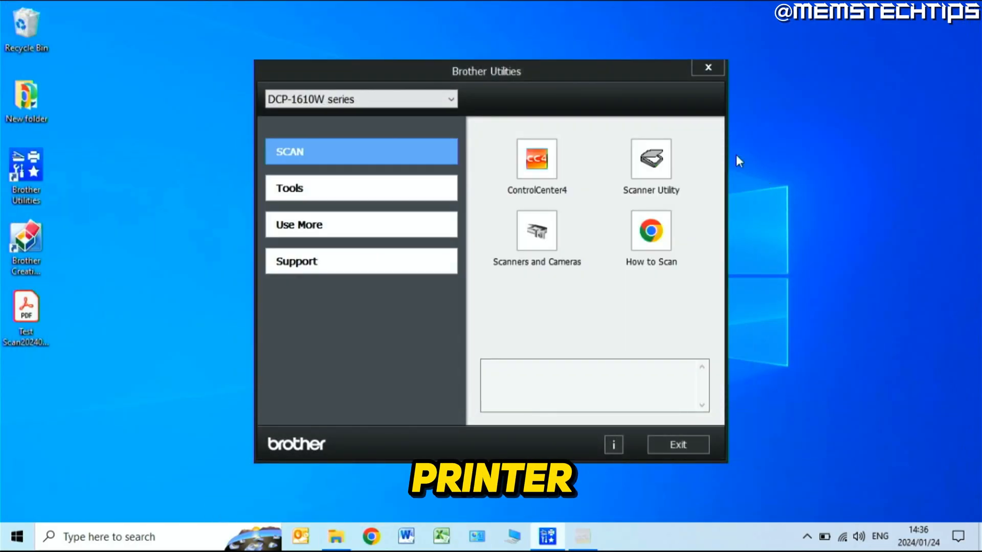
{"action": "left_click", "coordinate": [714, 70]}
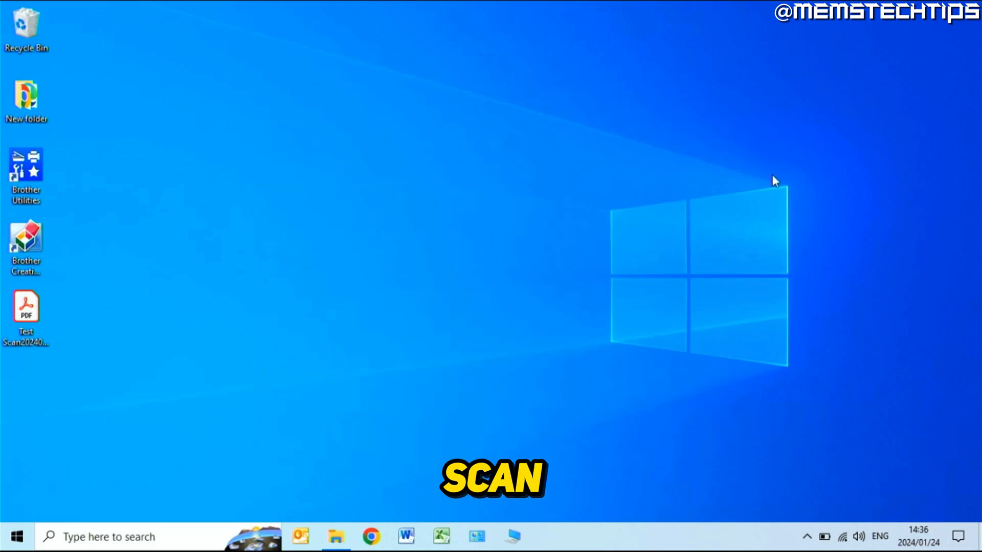